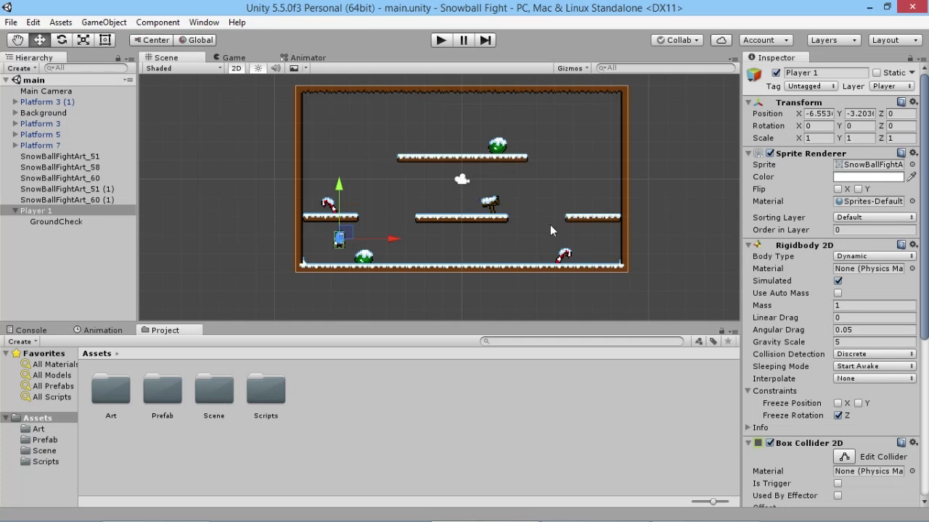
# Step: Playtest the game and walk the player back and forth along the ground
pyautogui.click(441, 40)
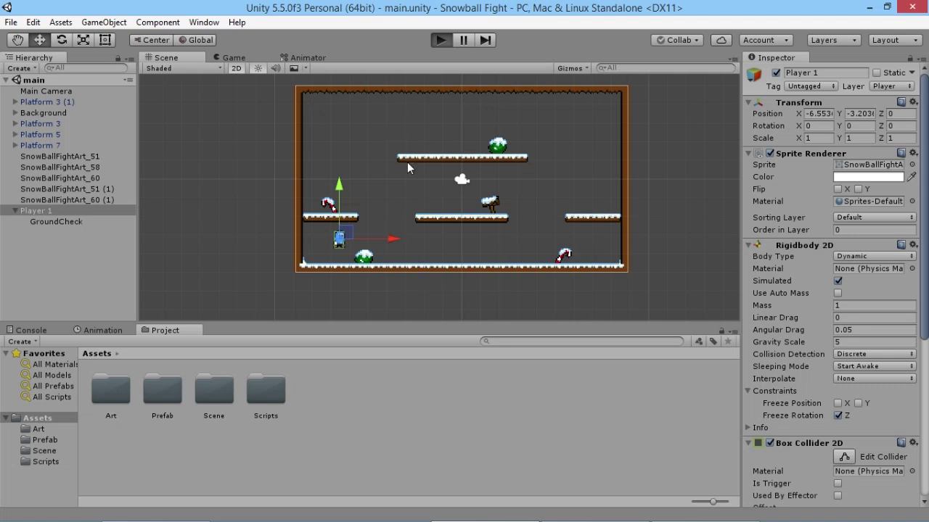
pyautogui.press('Right')
pyautogui.press('Left')
pyautogui.press('Right')
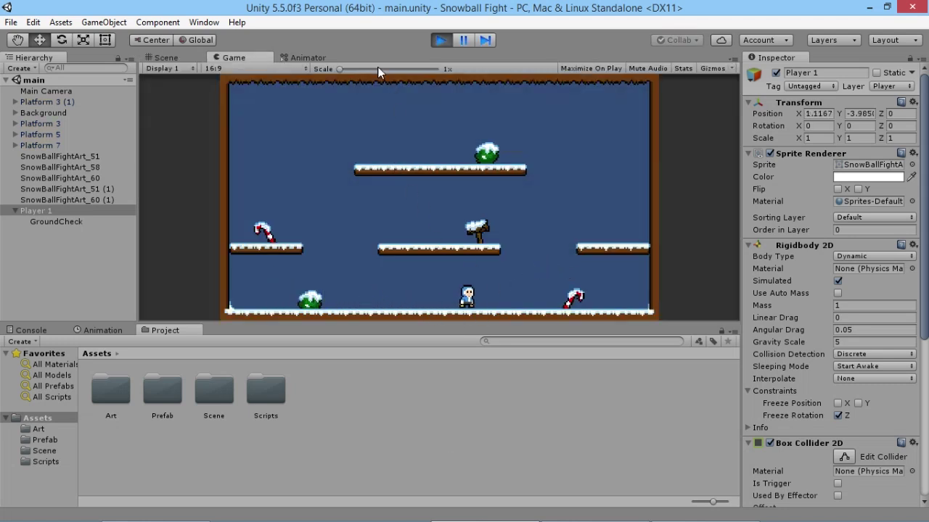
# Step: Maximize the Game view while the playtest is running
pyautogui.rightClick(257, 55)
pyautogui.click(276, 62)
pyautogui.click(276, 61)
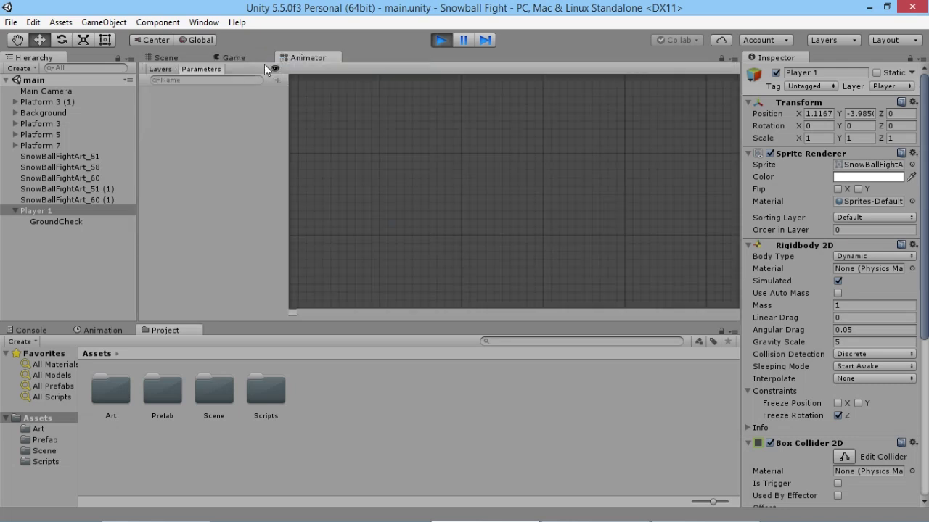
pyautogui.click(236, 60)
pyautogui.rightClick(237, 65)
pyautogui.click(280, 97)
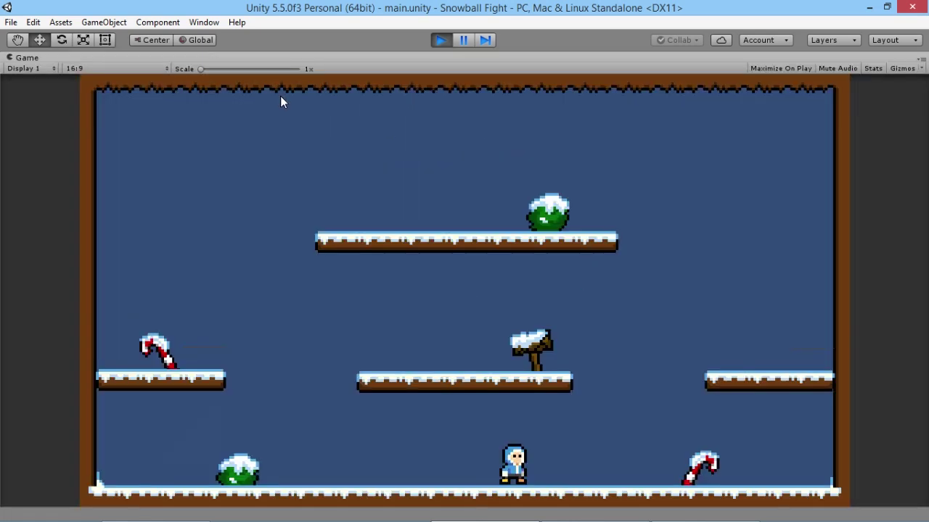
# Step: Test running and jumping with the player across the platforms and stop the playtest
pyautogui.press('Right')
pyautogui.press('space')
pyautogui.press('Left')
pyautogui.press('space')
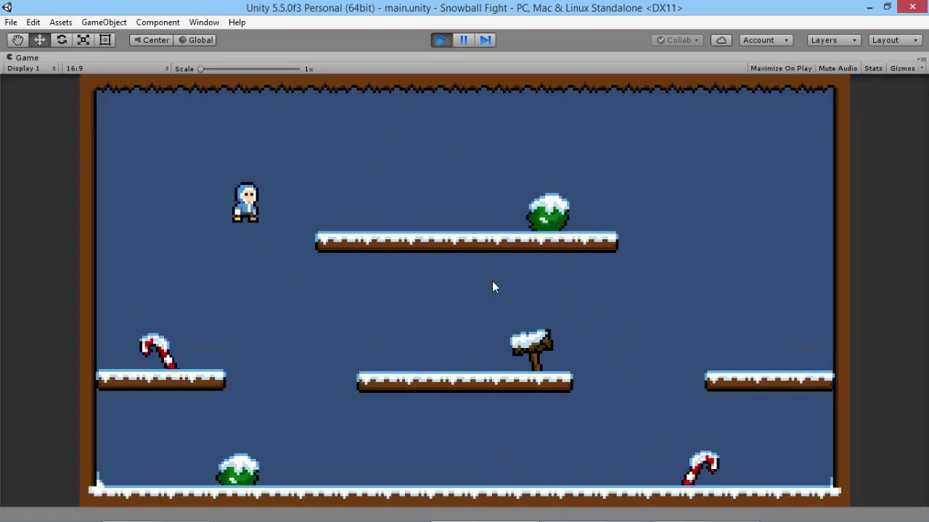
pyautogui.press('Right')
pyautogui.press('space')
pyautogui.press('space')
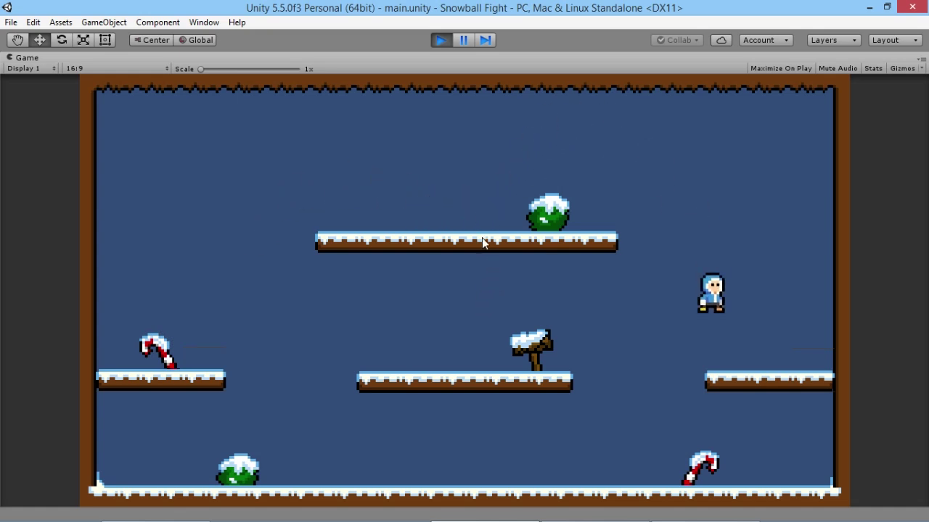
pyautogui.press('Left')
pyautogui.hotkey('ctrl', 'p')
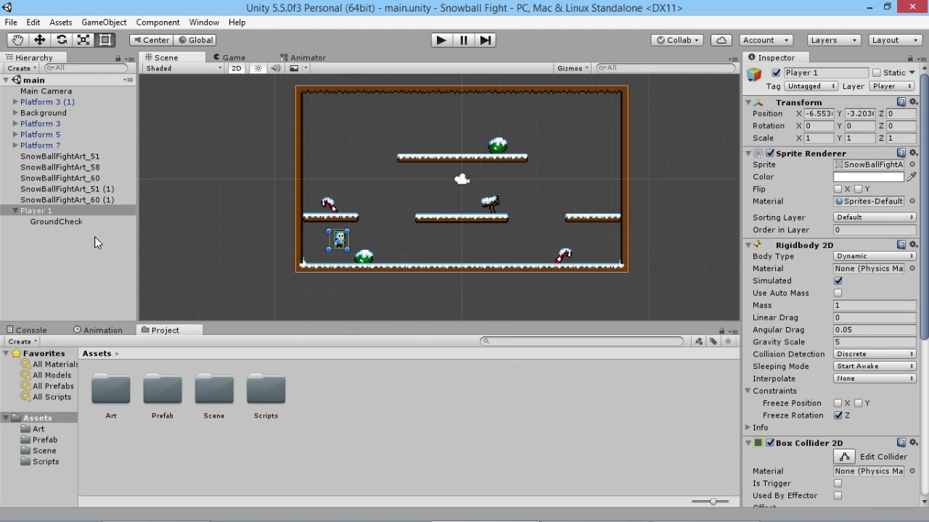
# Step: Select the Player 1 object and show it in the Animation window
pyautogui.click(87, 211)
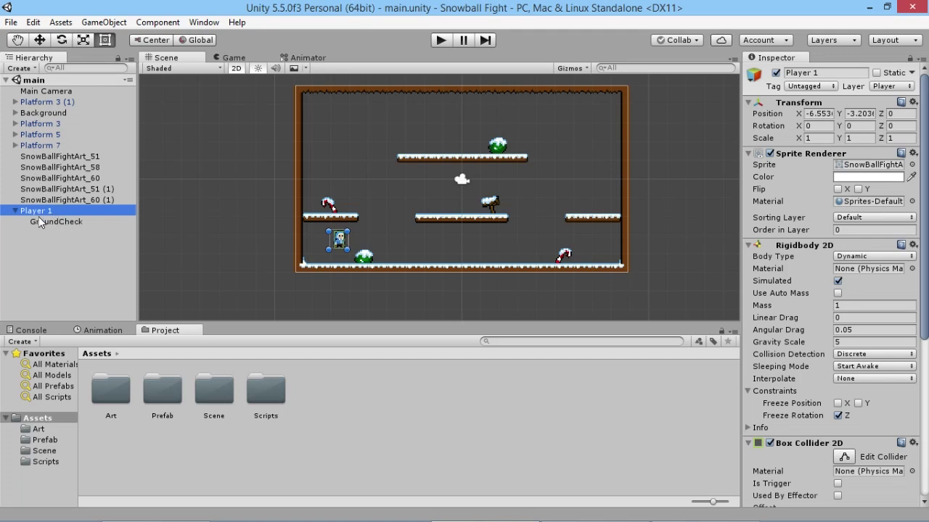
pyautogui.click(103, 331)
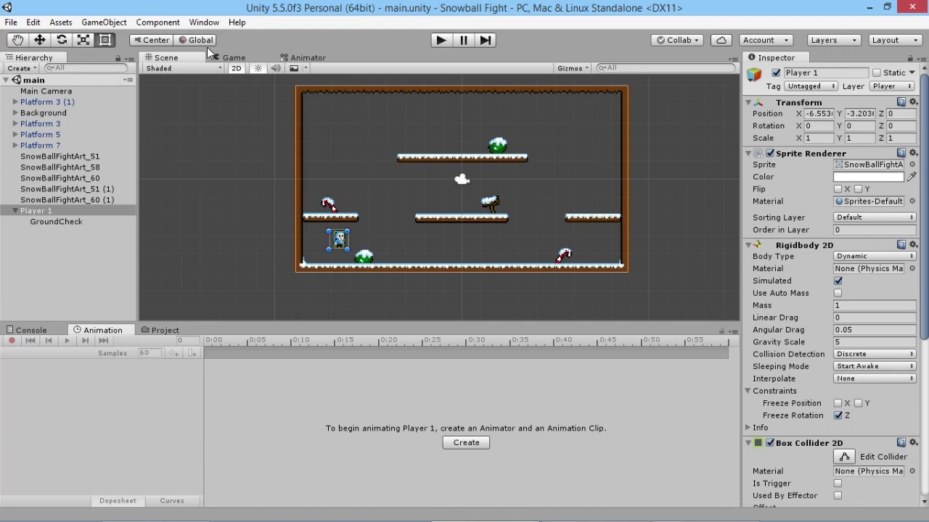
pyautogui.click(204, 22)
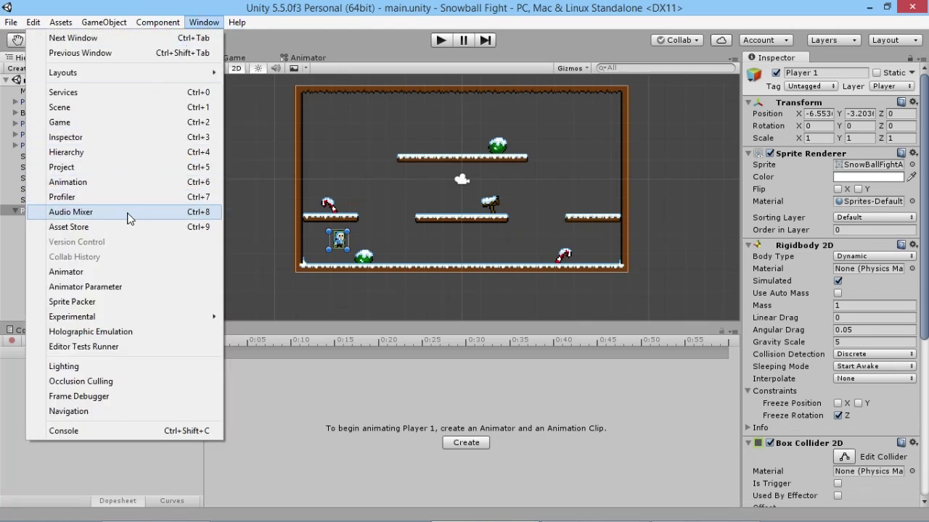
pyautogui.click(72, 182)
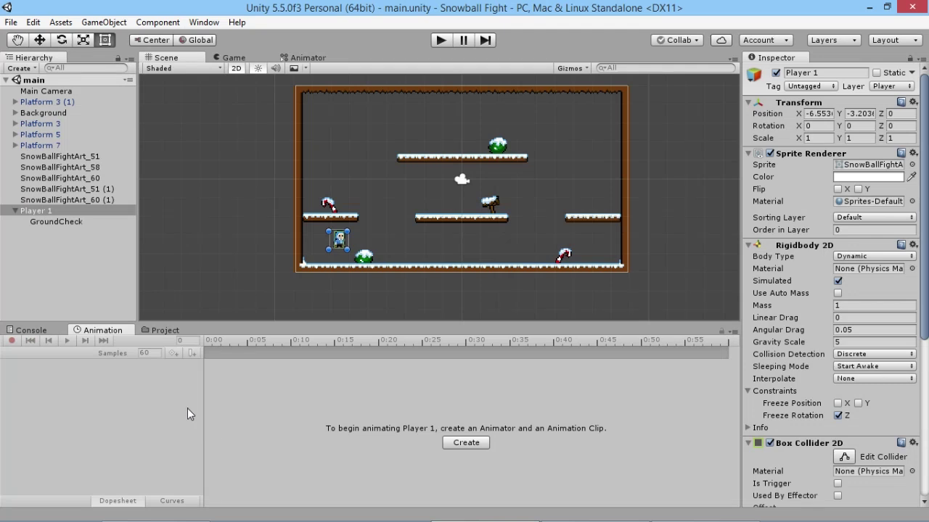
# Step: Start a new animation clip for Player 1 and create and open an Animations folder inside Assets for saving it
pyautogui.click(466, 444)
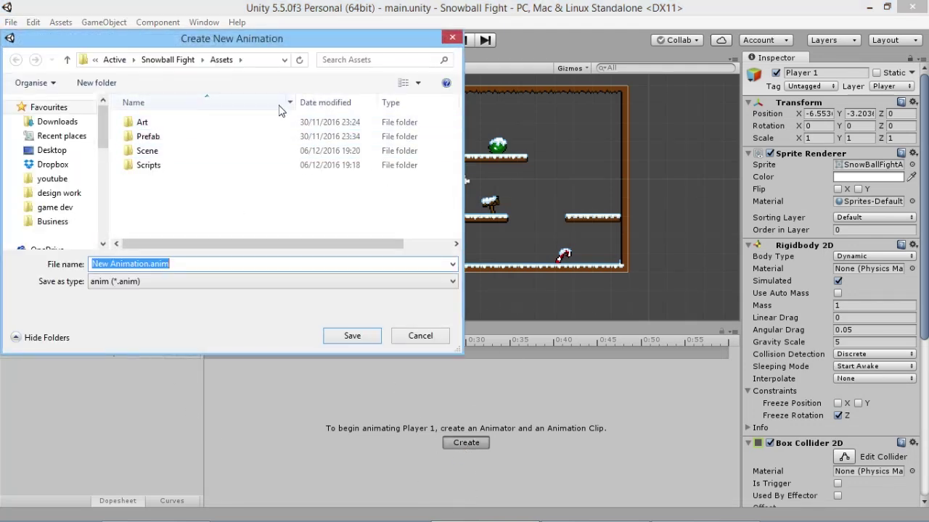
pyautogui.click(97, 82)
pyautogui.write('Anima')
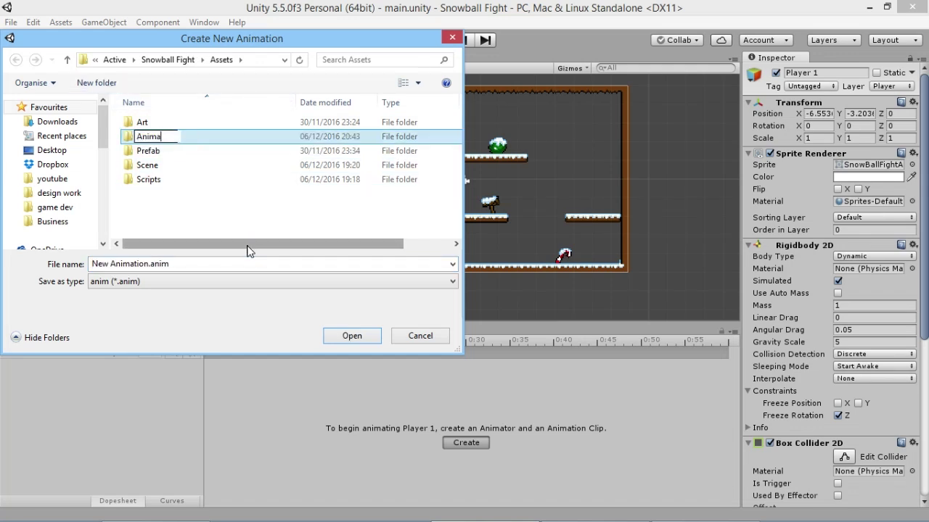
pyautogui.write('tions')
pyautogui.press('Return')
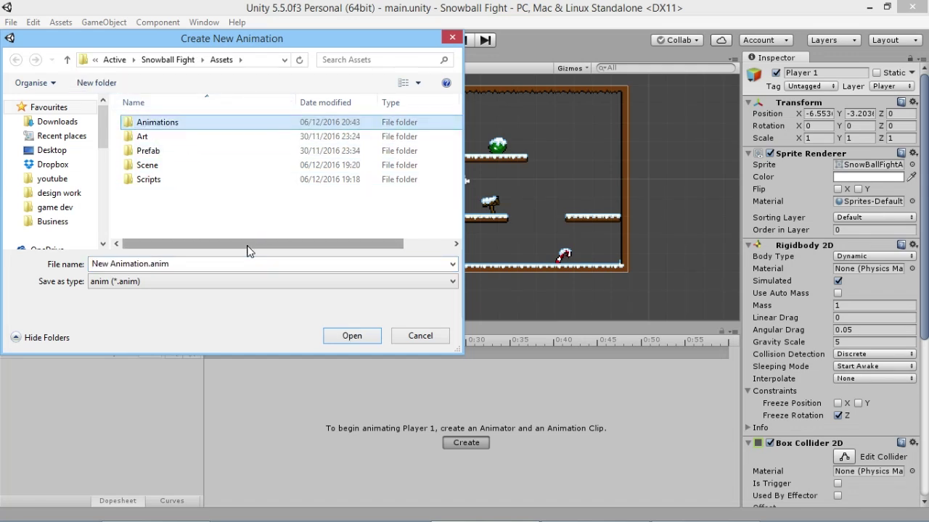
pyautogui.doubleClick(151, 124)
# Step: Name the new clip P1_Idle.anim and save it in the Animations folder
pyautogui.click(143, 263)
pyautogui.click(143, 263)
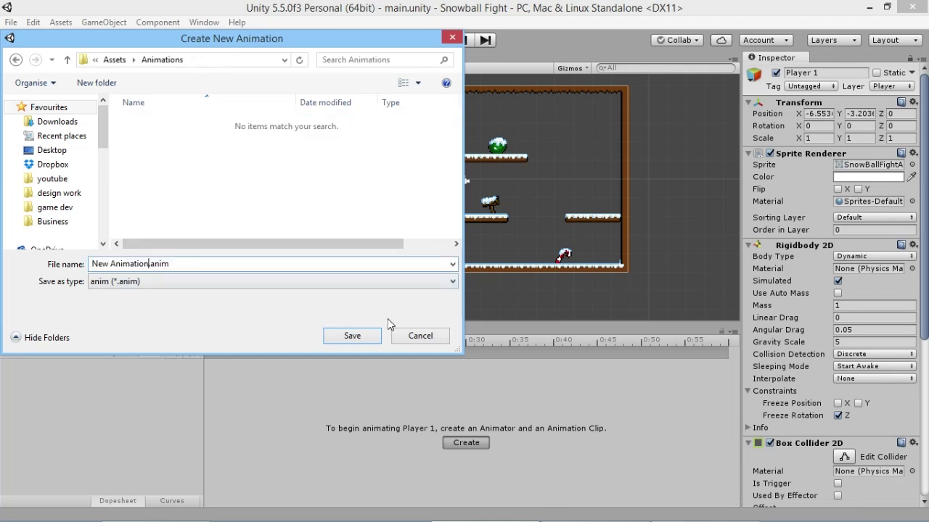
pyautogui.press('Delete')
pyautogui.press('Delete')
pyautogui.press('BackSpace')
pyautogui.press('BackSpace')
pyautogui.press('BackSpace')
pyautogui.press('BackSpace')
pyautogui.press('BackSpace')
pyautogui.press('BackSpace')
pyautogui.press('BackSpace')
pyautogui.press('BackSpace')
pyautogui.press('BackSpace')
pyautogui.press('BackSpace')
pyautogui.press('BackSpace')
pyautogui.press('BackSpace')
pyautogui.write('P.')
pyautogui.write('1_Idle')
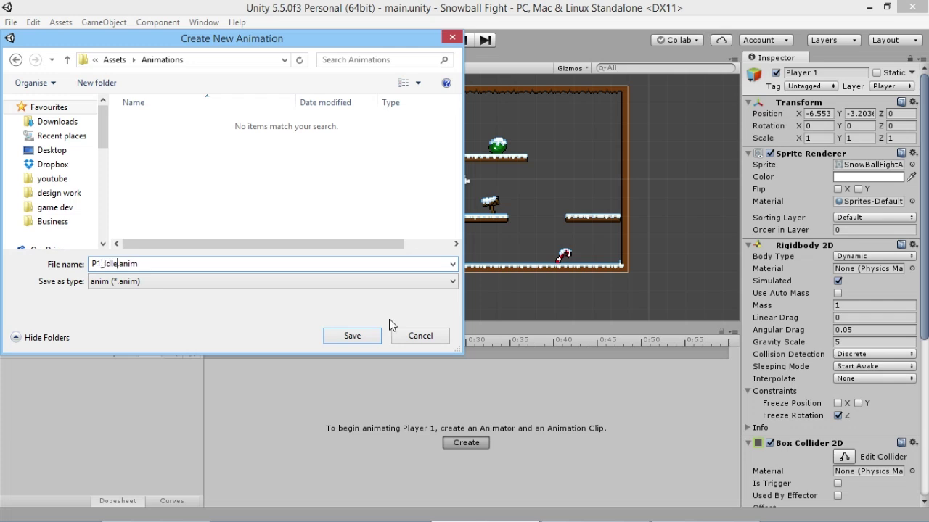
pyautogui.press('Return')
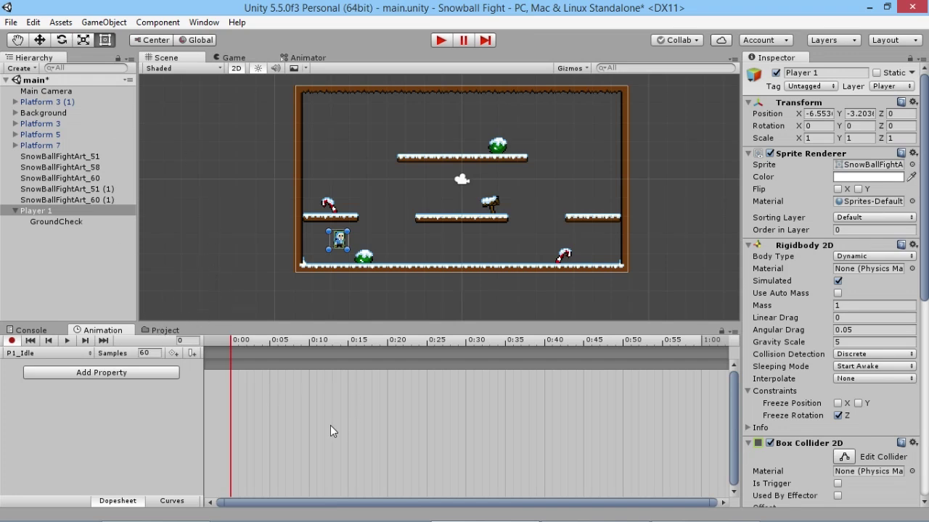
# Step: Dock the Project panel beside the Scene view and expand the sprite sheet in the Art folder
pyautogui.click(160, 330)
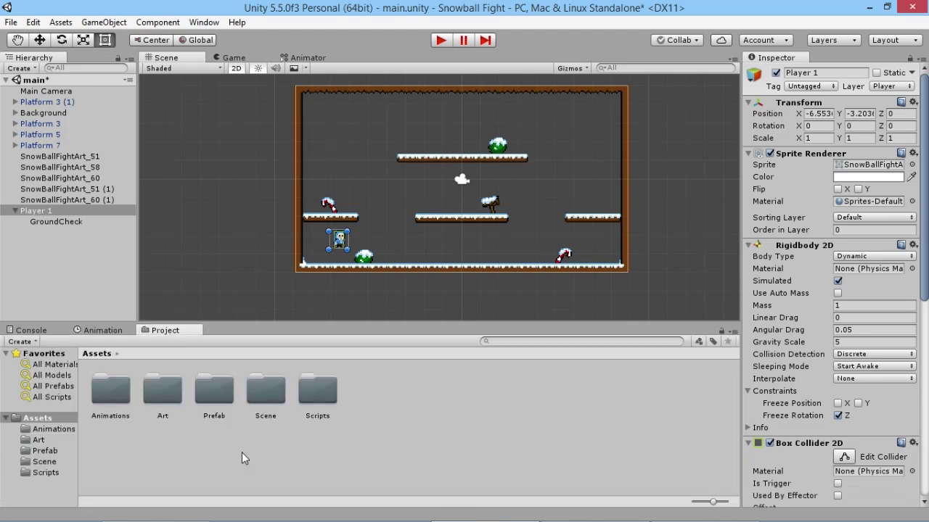
pyautogui.moveTo(151, 332); pyautogui.dragTo(678, 123)
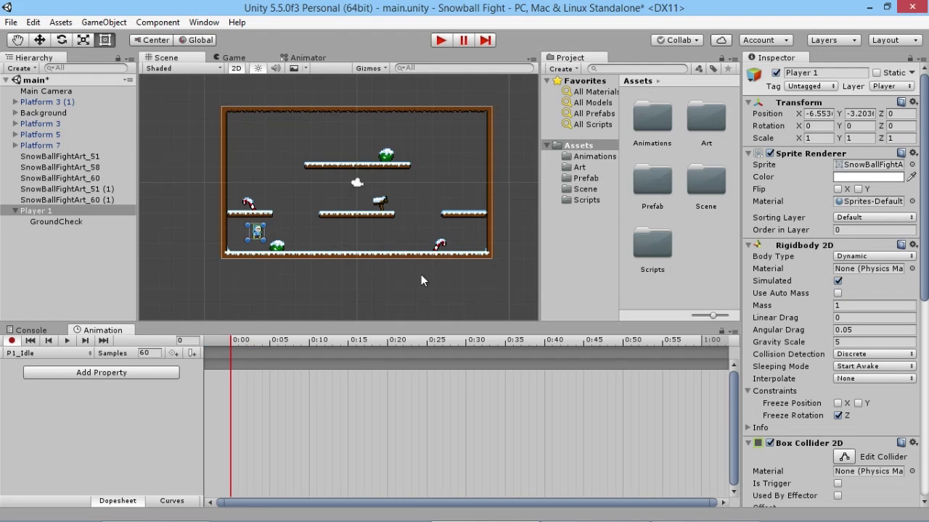
pyautogui.click(582, 158)
pyautogui.click(580, 167)
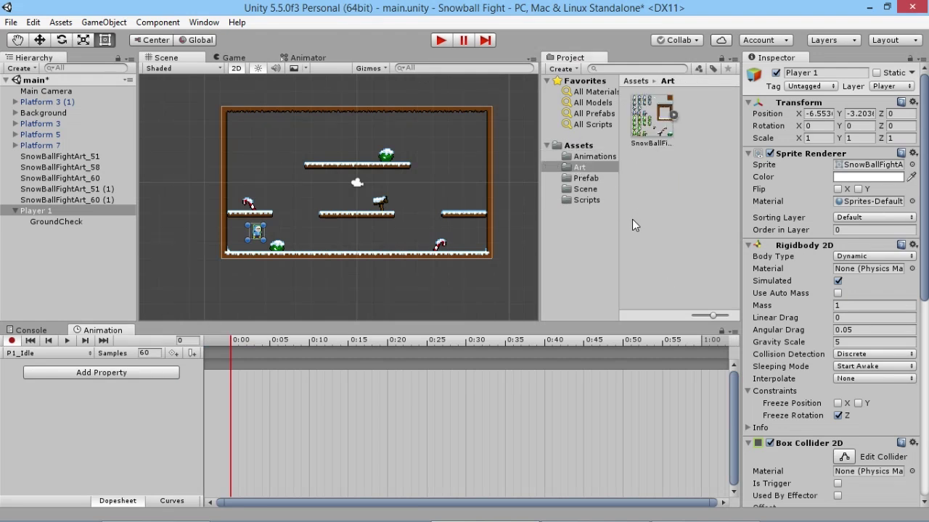
pyautogui.click(672, 115)
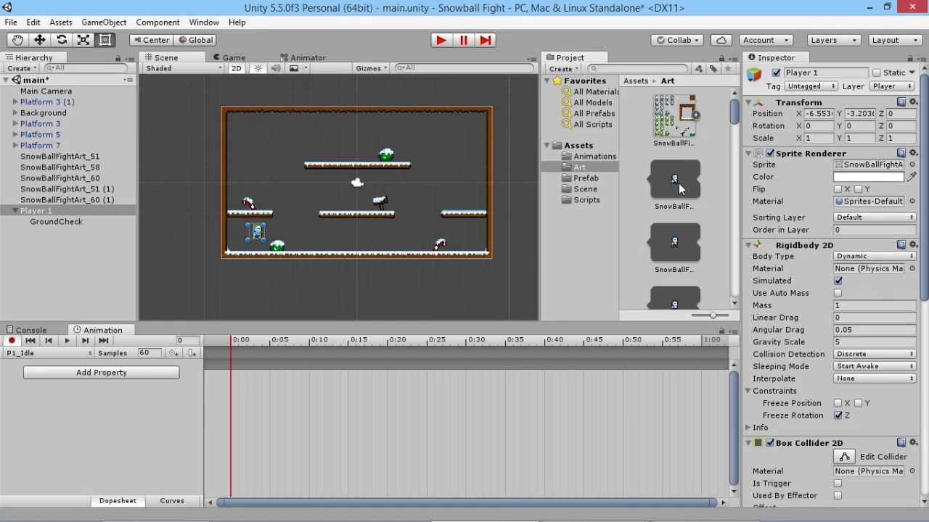
# Step: Add the first four SnowBallFightArt player sprites, starting with SnowBallFightArt_0, to the P1_Idle timeline from frame 0
pyautogui.scroll(-1, 682, 187)
pyautogui.click(676, 156)
pyautogui.scroll(-1, 681, 208)
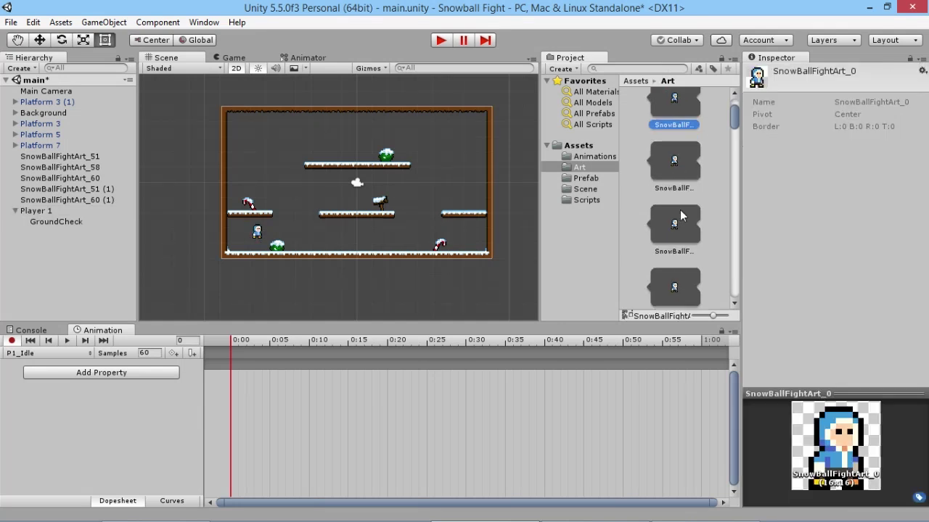
pyautogui.scroll(-1, 688, 240)
pyautogui.keyDown('shift'); pyautogui.click(680, 247); pyautogui.keyUp('shift')
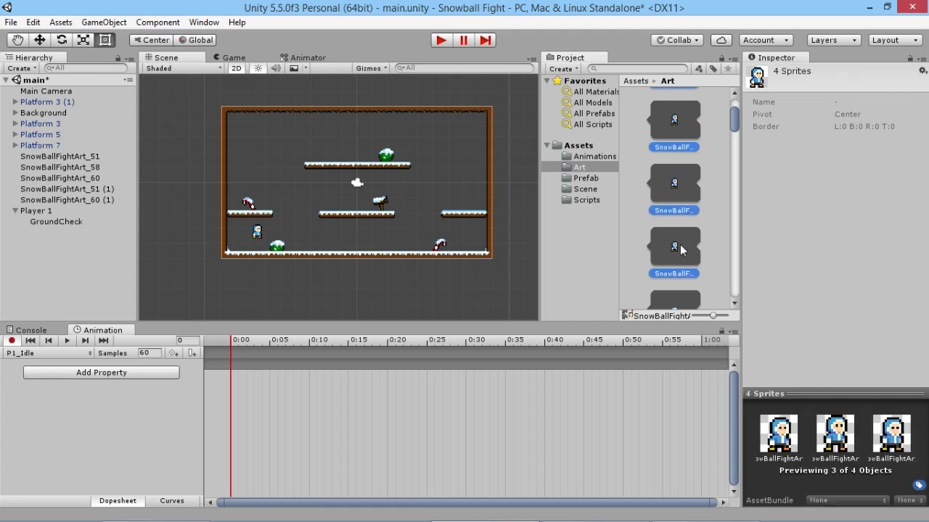
pyautogui.scroll(-1, 680, 248)
pyautogui.scroll(1, 677, 205)
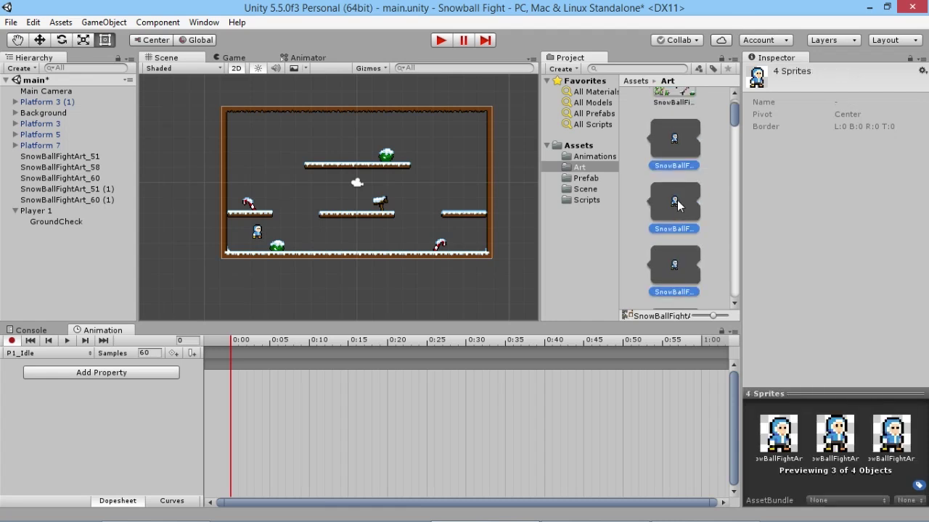
pyautogui.moveTo(677, 205); pyautogui.dragTo(237, 373)
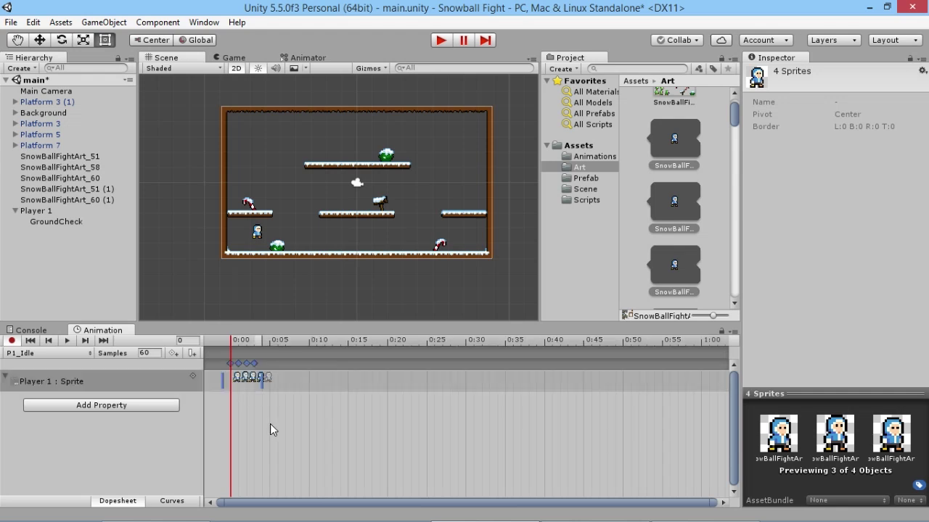
# Step: Preview the P1_Idle animation with the Scene view close up on the player
pyautogui.scroll(5, 247, 246)
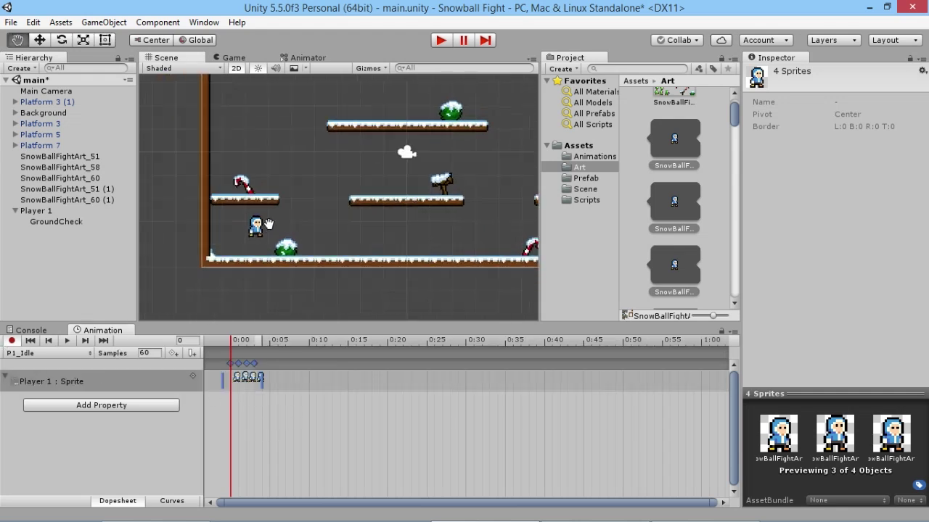
pyautogui.moveTo(234, 230); pyautogui.dragTo(254, 251, button='middle')
pyautogui.click(67, 341)
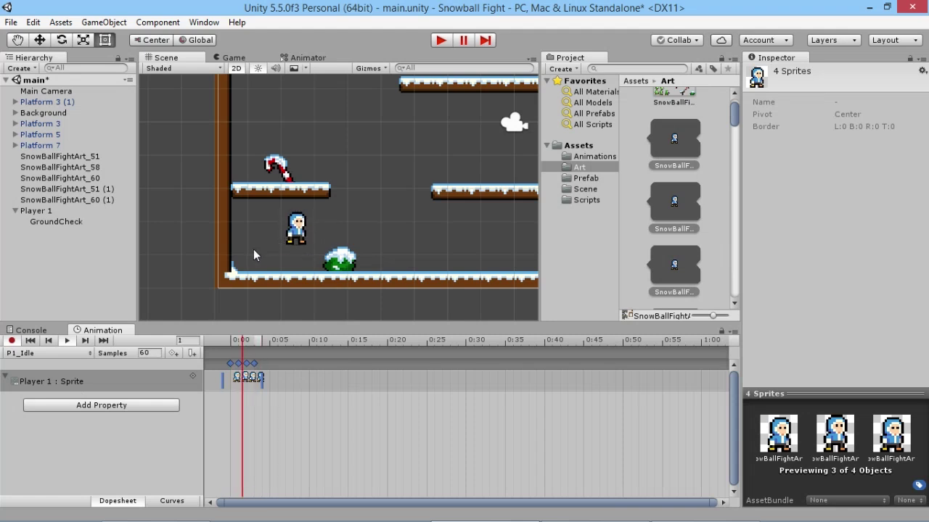
# Step: Set the P1_Idle sample rate to 12
pyautogui.click(149, 353)
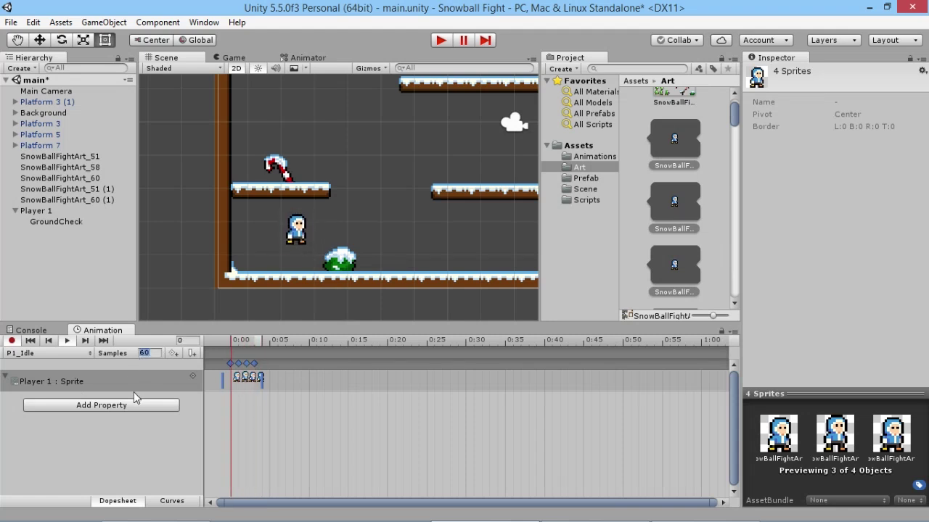
pyautogui.write('12')
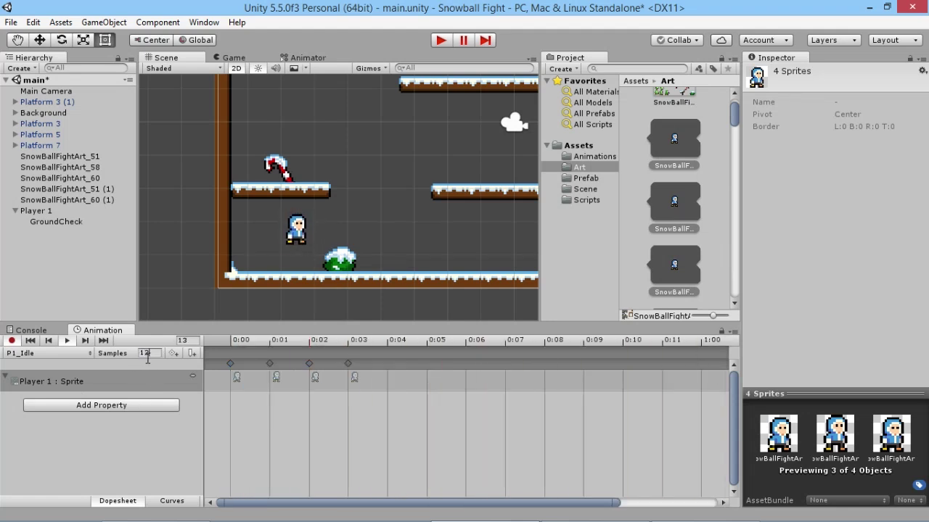
pyautogui.scroll(-10, 254, 392)
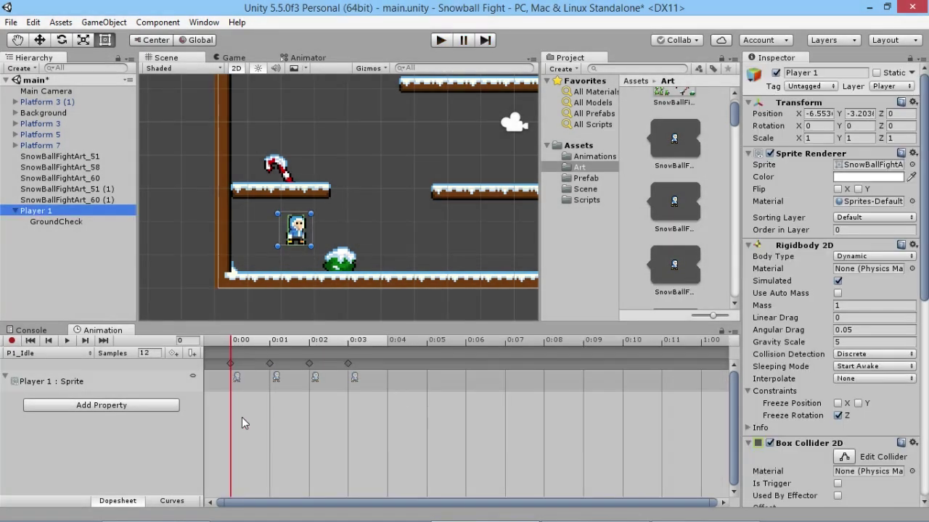
pyautogui.scroll(-2, 242, 418)
pyautogui.scroll(-2, 297, 380)
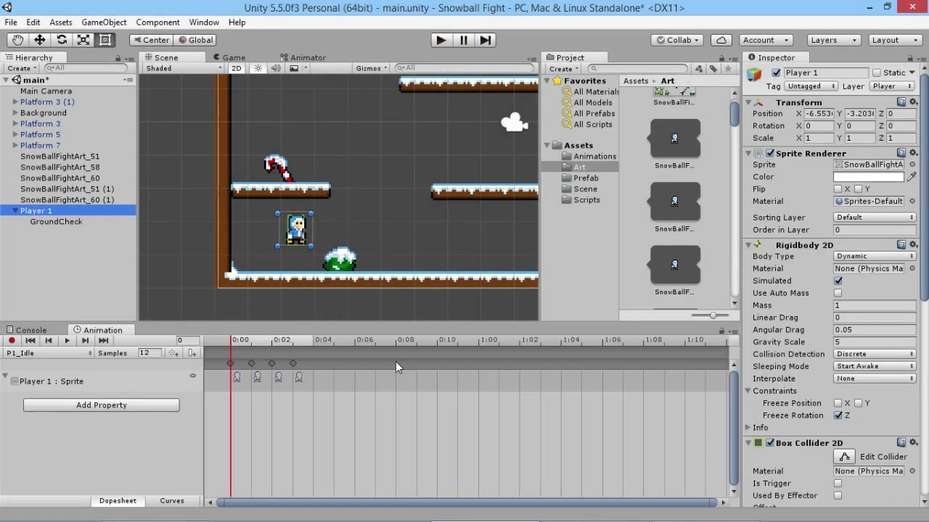
pyautogui.scroll(-2, 257, 390)
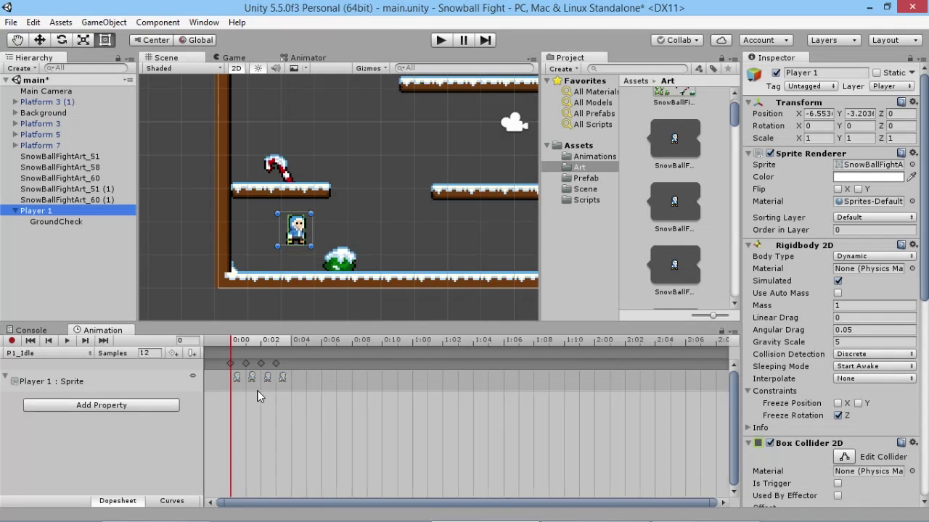
# Step: Preview the idle animation on the player again, stop it and return the playhead to frame 0
pyautogui.click(67, 341)
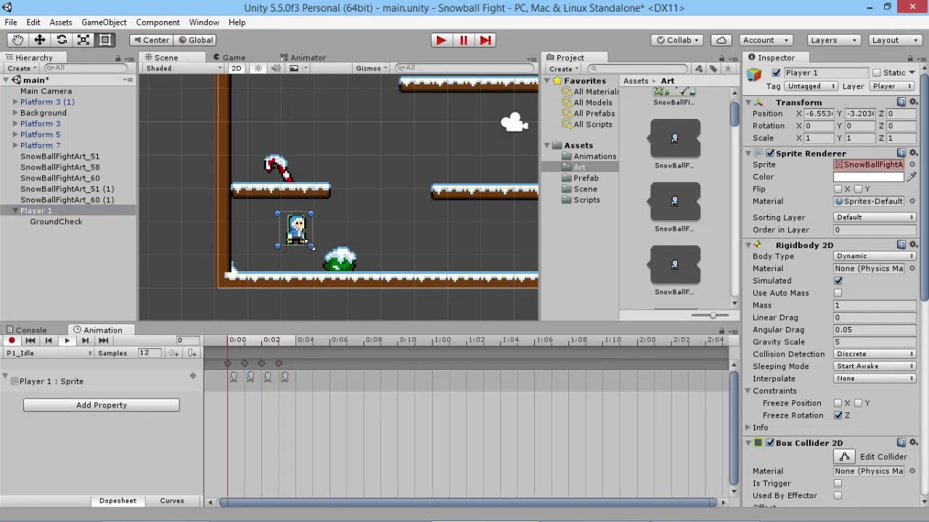
pyautogui.click(67, 340)
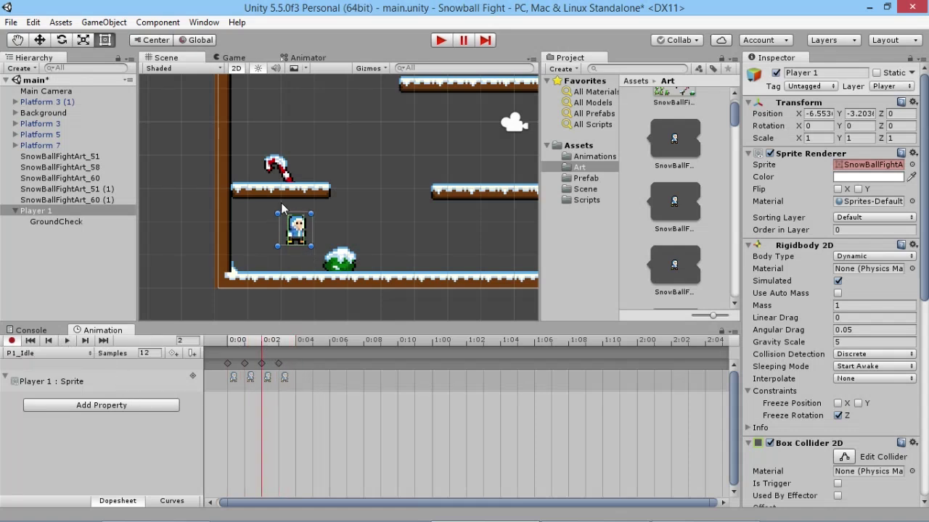
pyautogui.moveTo(247, 341); pyautogui.dragTo(229, 348)
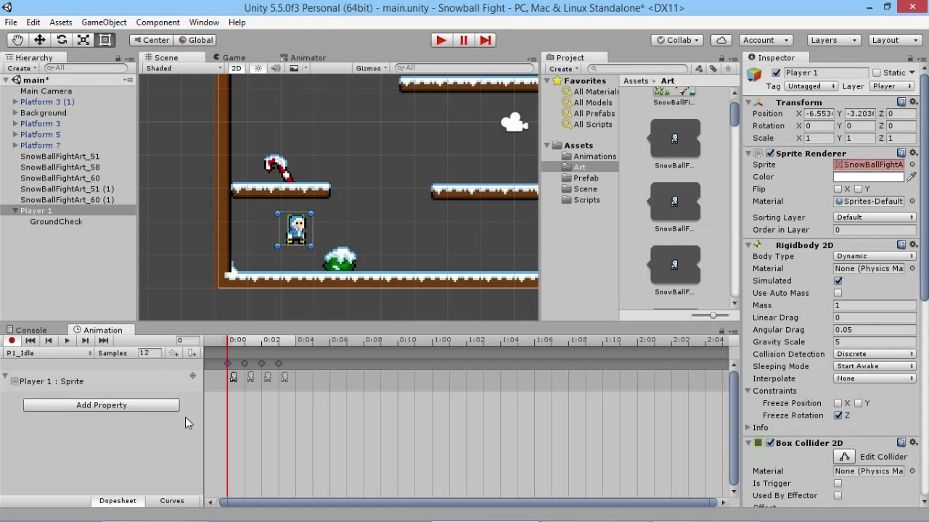
# Step: Preview the P1_Idle animation from frame 0, stop it and leave animation record mode
pyautogui.moveTo(230, 337)
pyautogui.mouseDown()
pyautogui.moveTo(294, 339)
pyautogui.moveTo(214, 337)
pyautogui.moveTo(296, 340)
pyautogui.moveTo(228, 342)
pyautogui.mouseUp()
pyautogui.click(70, 342)
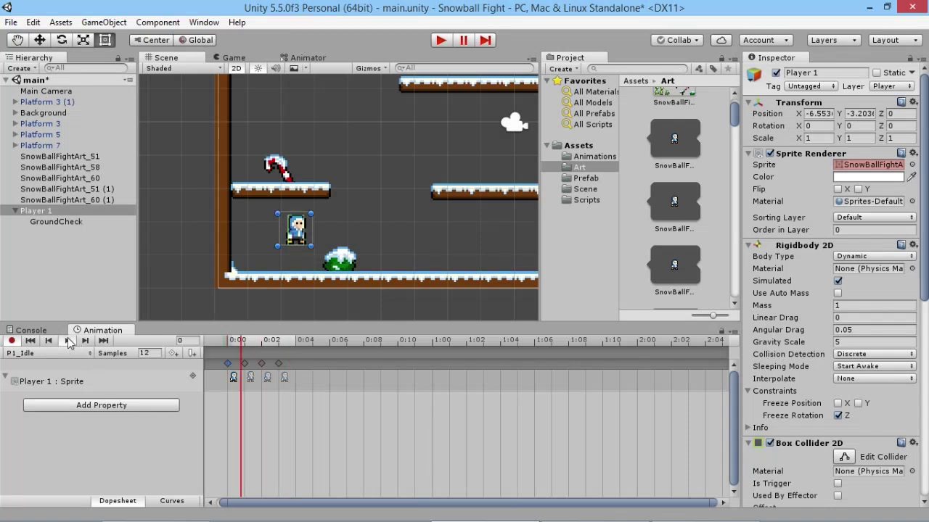
pyautogui.click(65, 341)
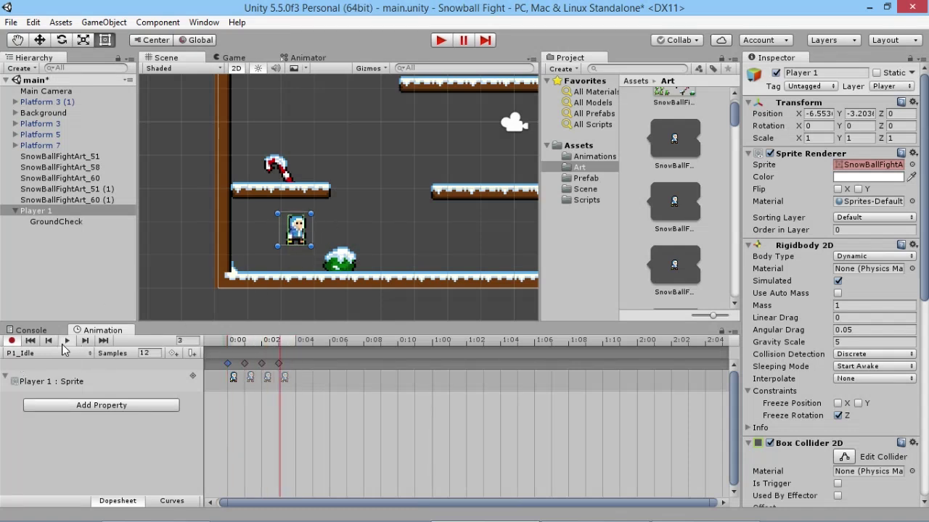
pyautogui.click(11, 341)
# Step: Create a new animation clip named P1_Walk for Player 1 in the Animations folder
pyautogui.click(34, 354)
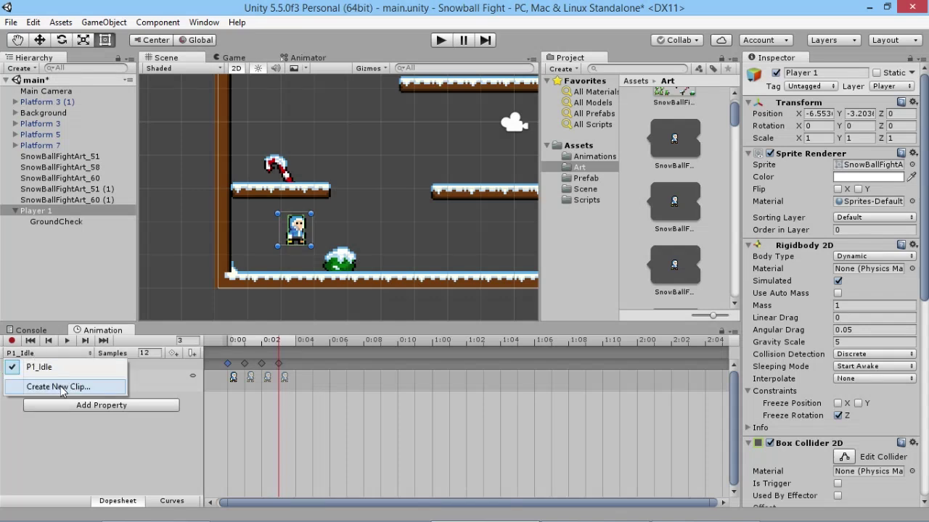
pyautogui.click(52, 385)
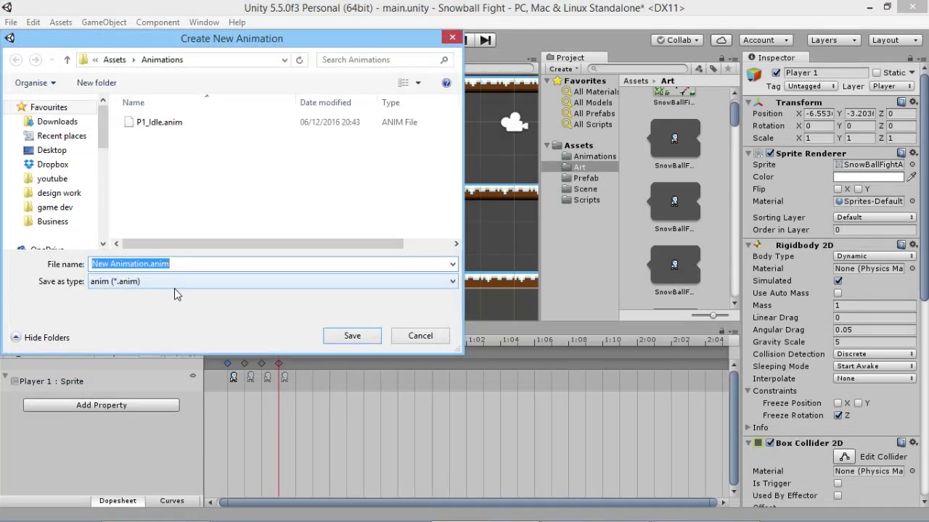
pyautogui.write('P1_')
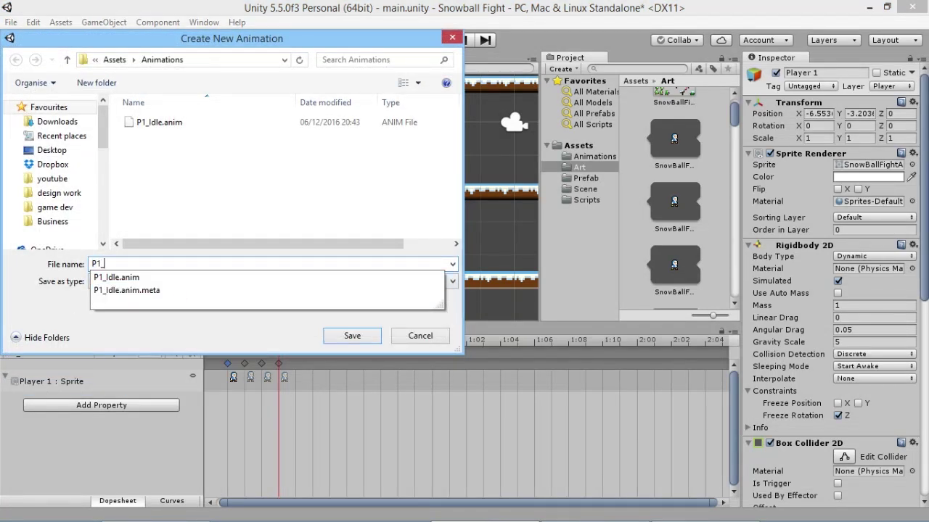
pyautogui.write('Walk')
pyautogui.press('Return')
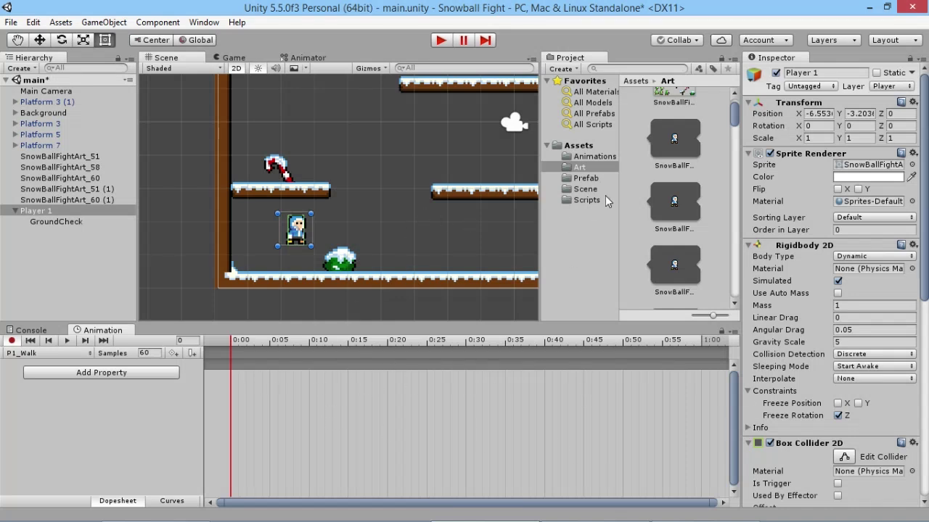
# Step: Add the four consecutive player walking sprites starting with SnowBallFightArt_8 to the P1_Walk timeline from frame 0
pyautogui.moveTo(734, 114); pyautogui.dragTo(734, 140)
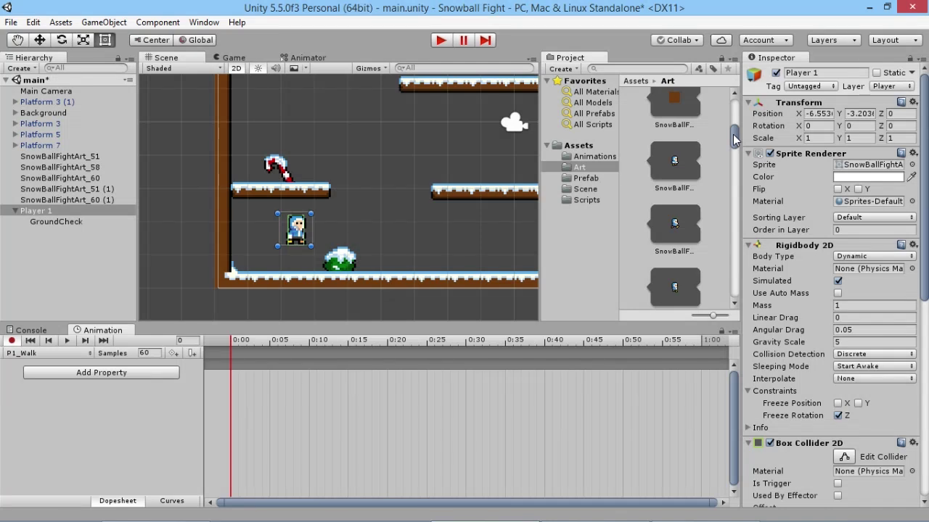
pyautogui.moveTo(734, 136); pyautogui.dragTo(734, 138)
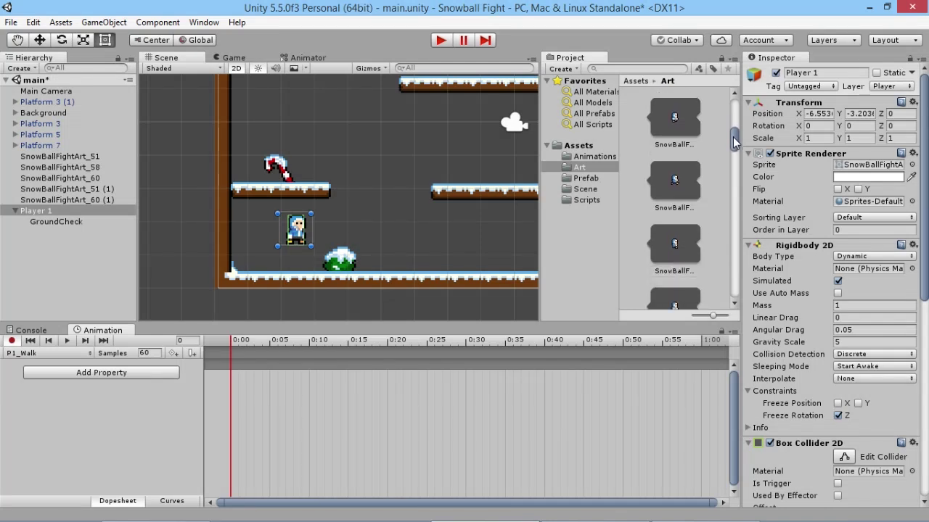
pyautogui.click(675, 120)
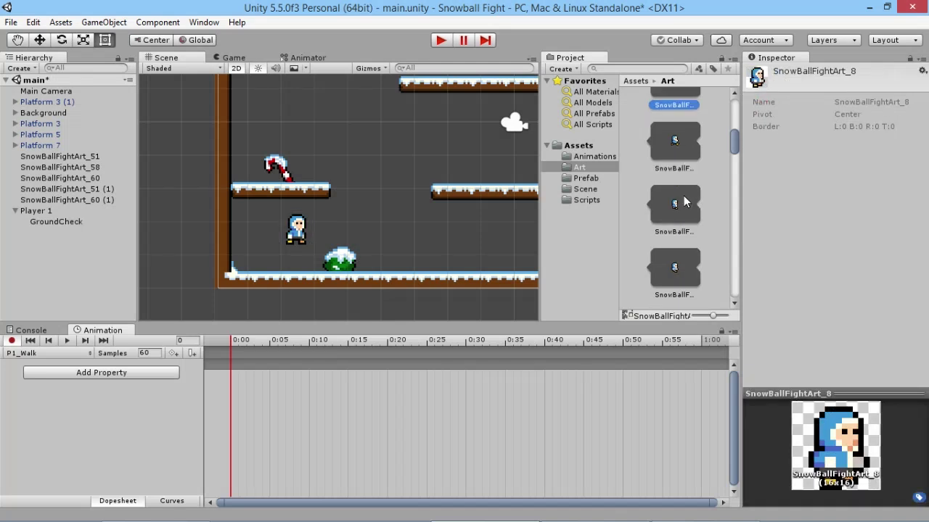
pyautogui.scroll(1, 678, 207)
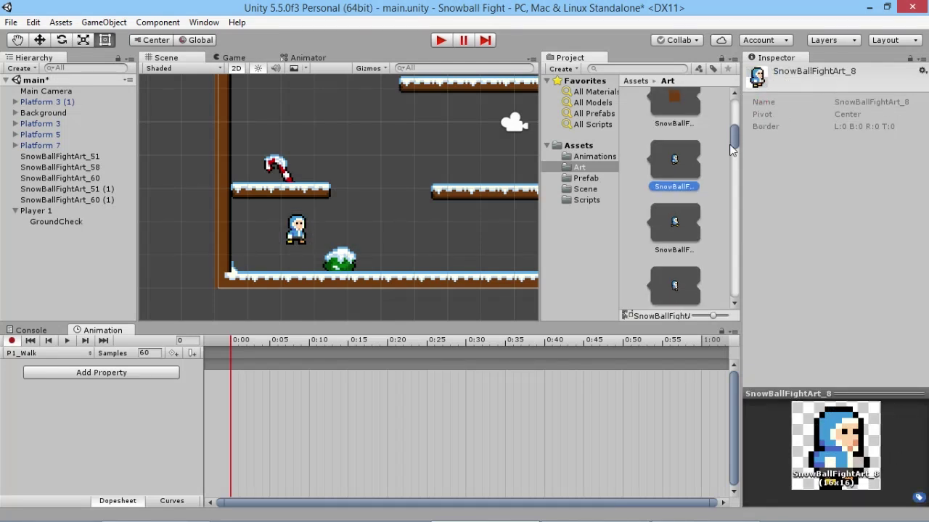
pyautogui.keyDown('shift'); pyautogui.click(676, 227); pyautogui.keyUp('shift')
pyautogui.keyDown('shift'); pyautogui.click(675, 274); pyautogui.keyUp('shift')
pyautogui.scroll(-2, 676, 282)
pyautogui.keyDown('shift'); pyautogui.click(676, 257); pyautogui.keyUp('shift')
pyautogui.scroll(-1, 683, 248)
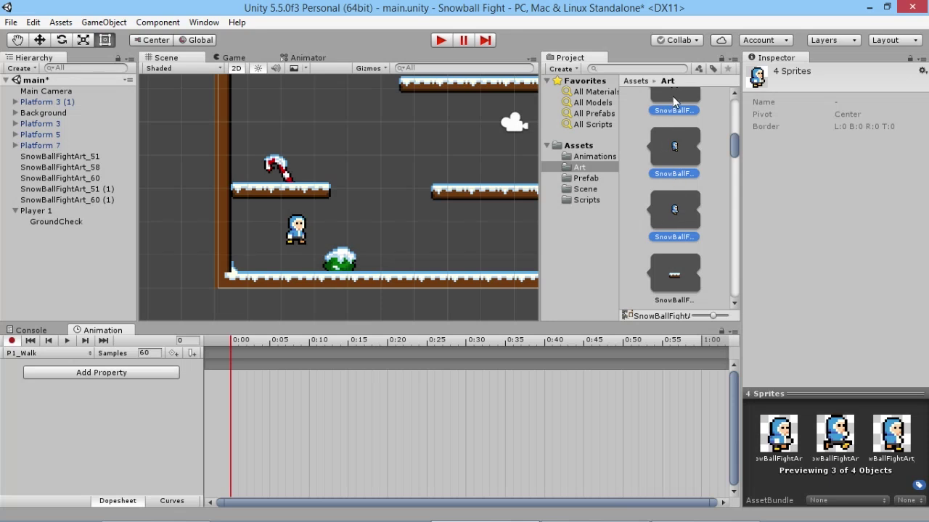
pyautogui.scroll(2, 653, 158)
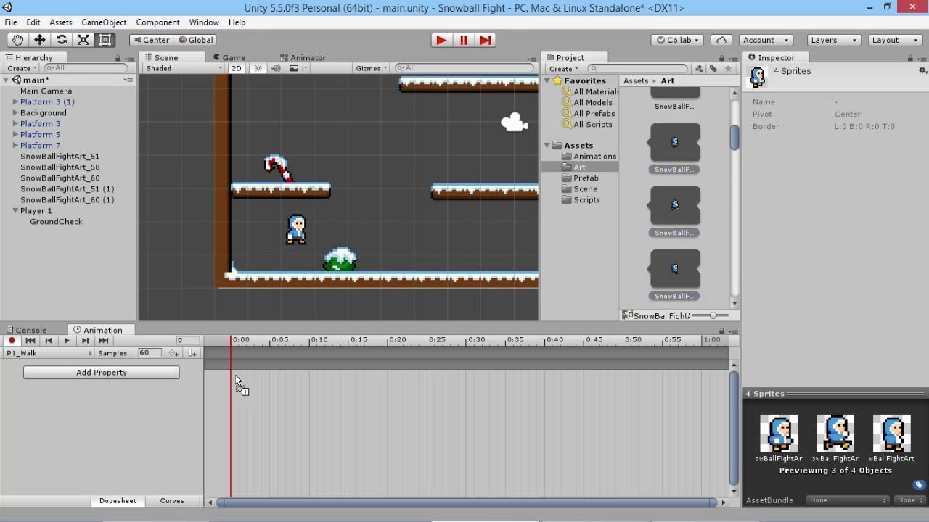
pyautogui.moveTo(236, 378); pyautogui.dragTo(238, 401)
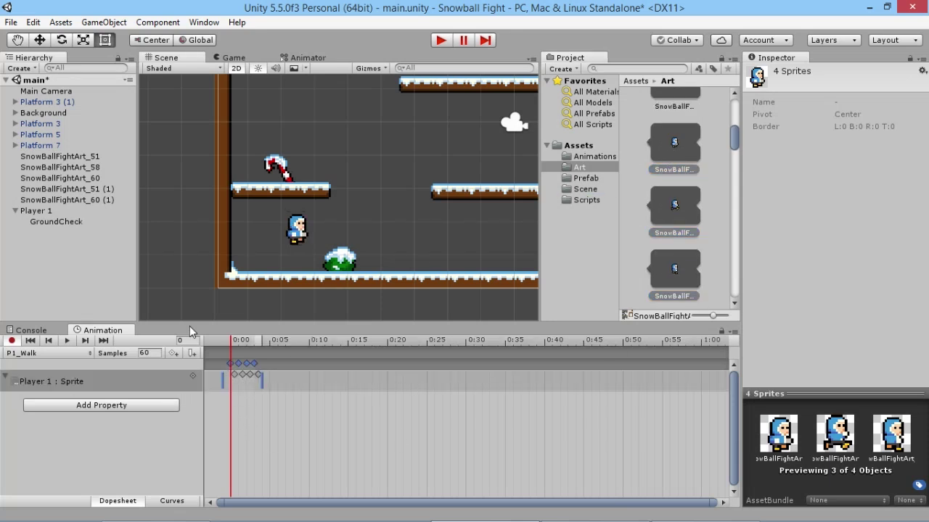
# Step: Add sprites SnowBallFightArt_16 and SnowBallFightArt_17 to the P1_Walk timeline directly after the first four keyframes
pyautogui.scroll(-1, 678, 166)
pyautogui.scroll(-5, 715, 166)
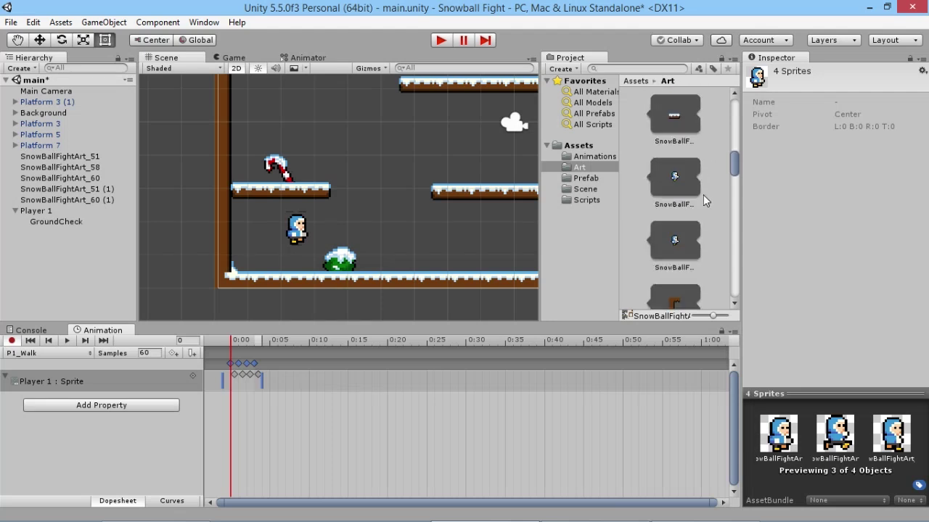
pyautogui.scroll(-1, 683, 220)
pyautogui.scroll(1, 684, 222)
pyautogui.scroll(-1, 688, 137)
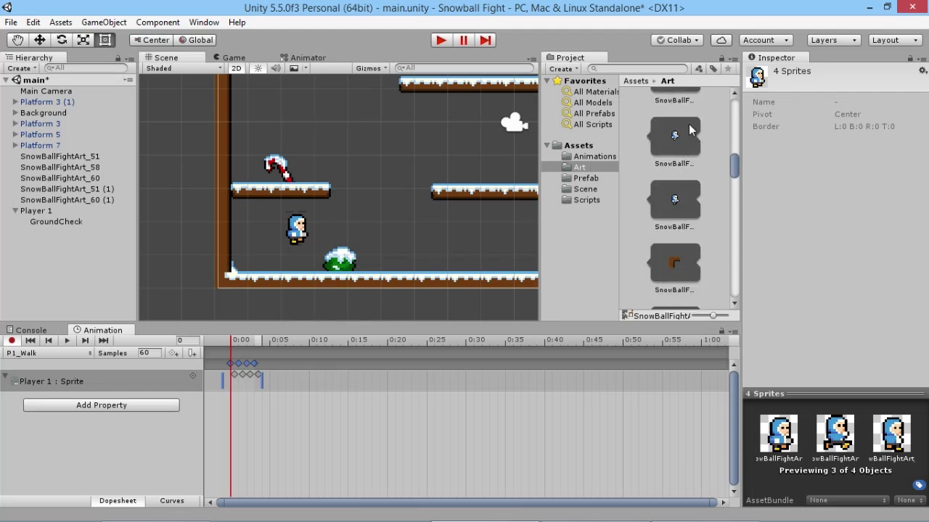
pyautogui.scroll(1, 689, 170)
pyautogui.click(675, 209)
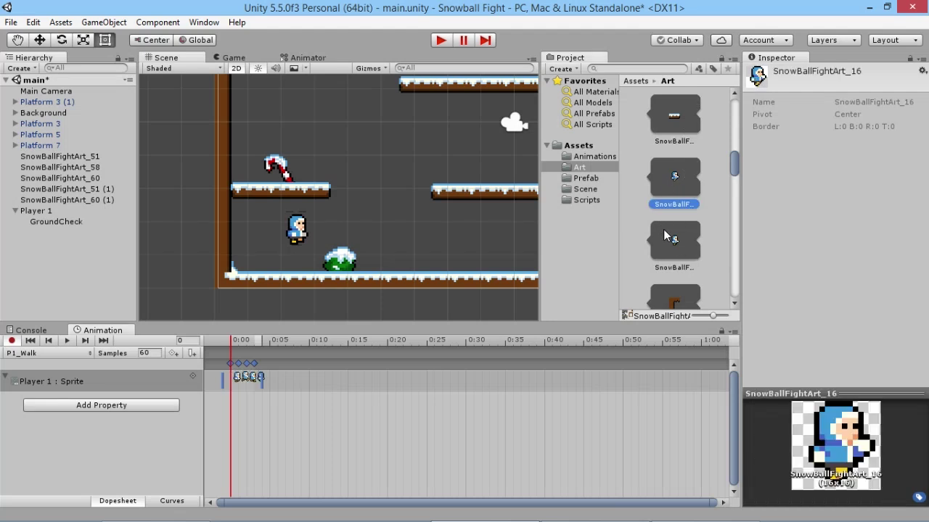
pyautogui.click(680, 241)
pyautogui.click(675, 207)
pyautogui.keyDown('ctrl'); pyautogui.click(676, 238); pyautogui.keyUp('ctrl')
pyautogui.moveTo(261, 370); pyautogui.dragTo(229, 341)
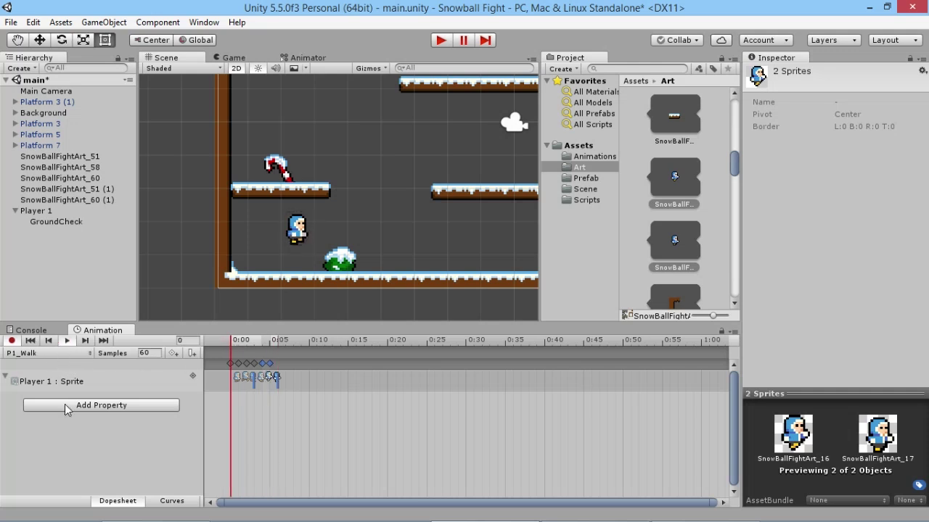
# Step: Set the P1_Walk sample rate to 12 while previewing it close up, and return the playhead to frame 0
pyautogui.scroll(5, 275, 267)
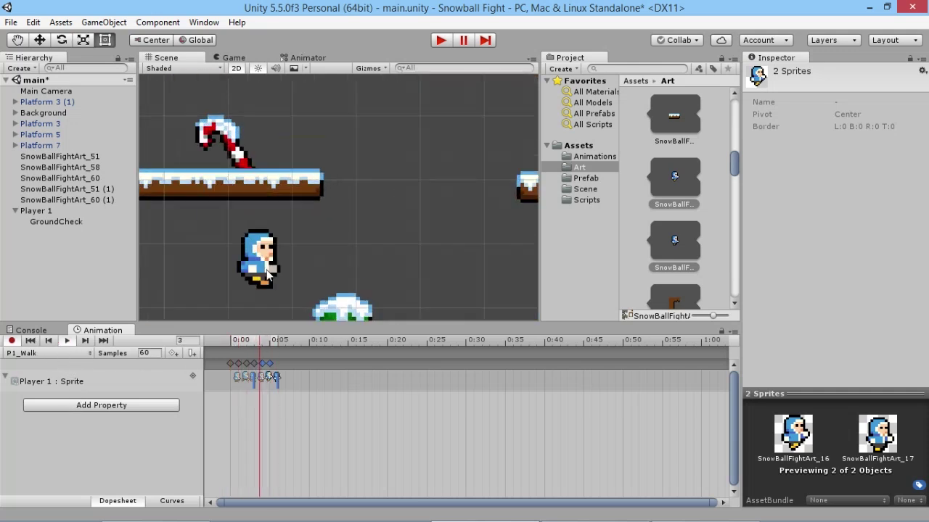
pyautogui.moveTo(314, 275); pyautogui.dragTo(376, 169, button='middle')
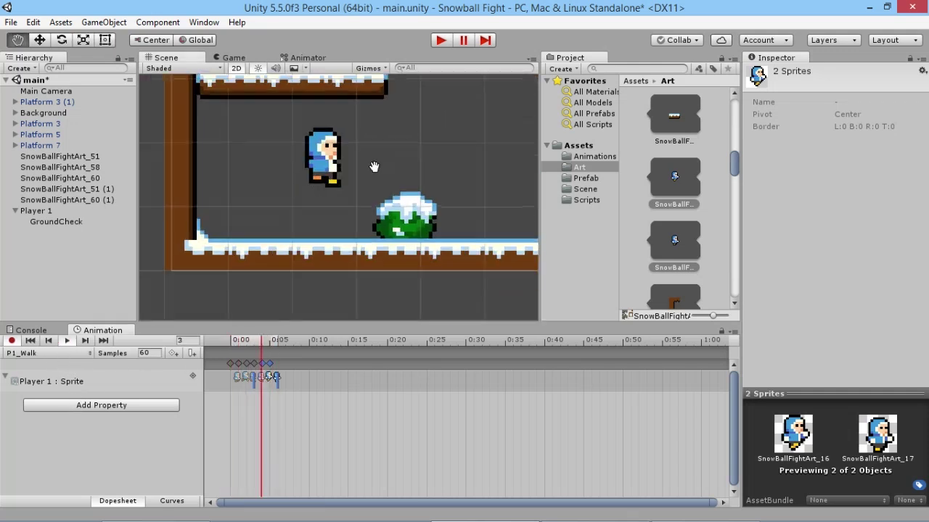
pyautogui.click(152, 353)
pyautogui.write('12')
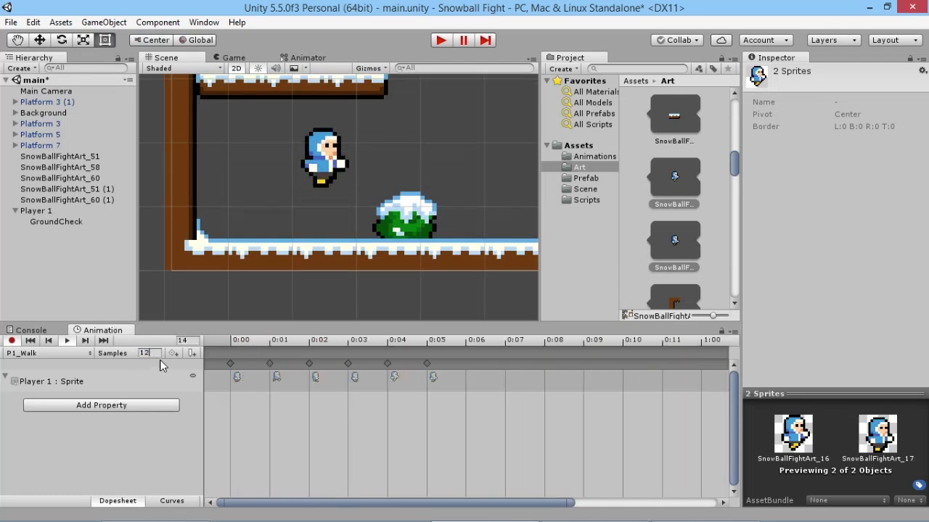
pyautogui.scroll(-5, 248, 413)
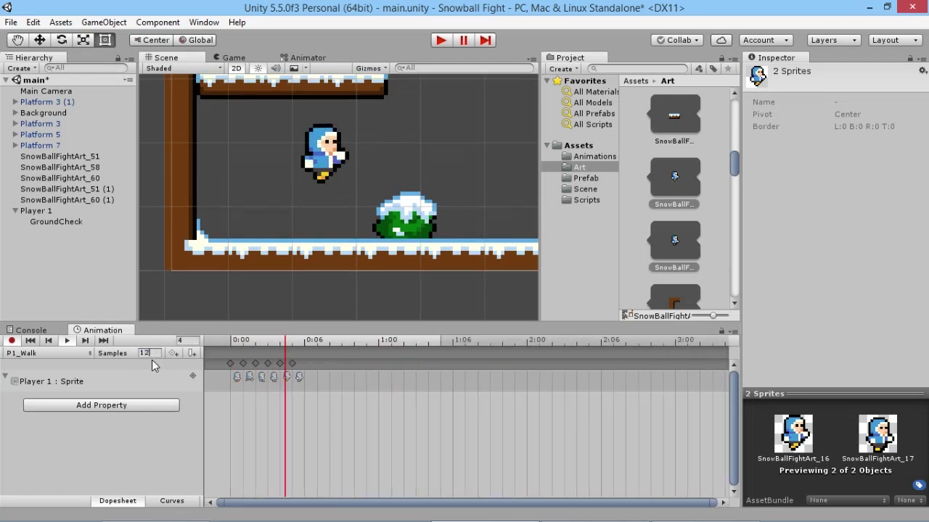
pyautogui.click(282, 344)
pyautogui.click(230, 343)
# Step: Reselect Player 1 in the scene hierarchy and switch its displayed animation clip to P1_Walk
pyautogui.click(276, 187)
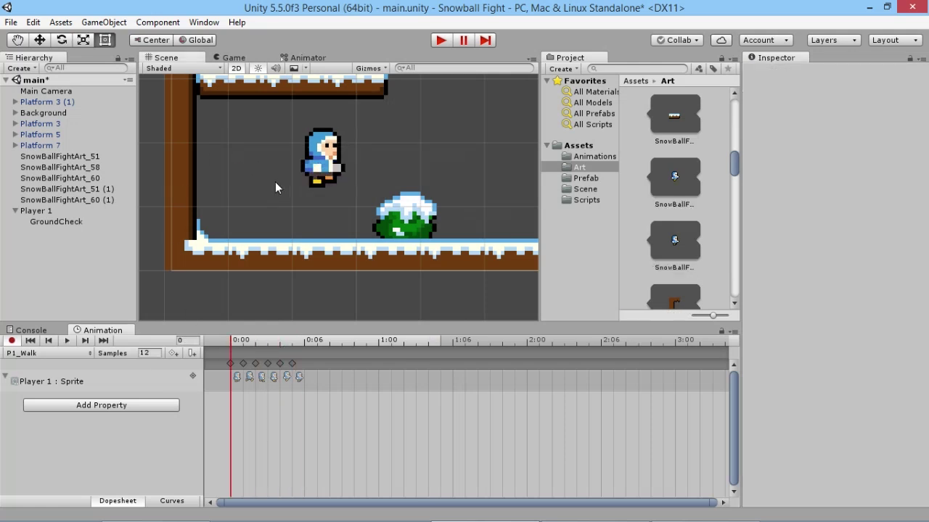
pyautogui.click(64, 207)
pyautogui.click(52, 203)
pyautogui.click(45, 214)
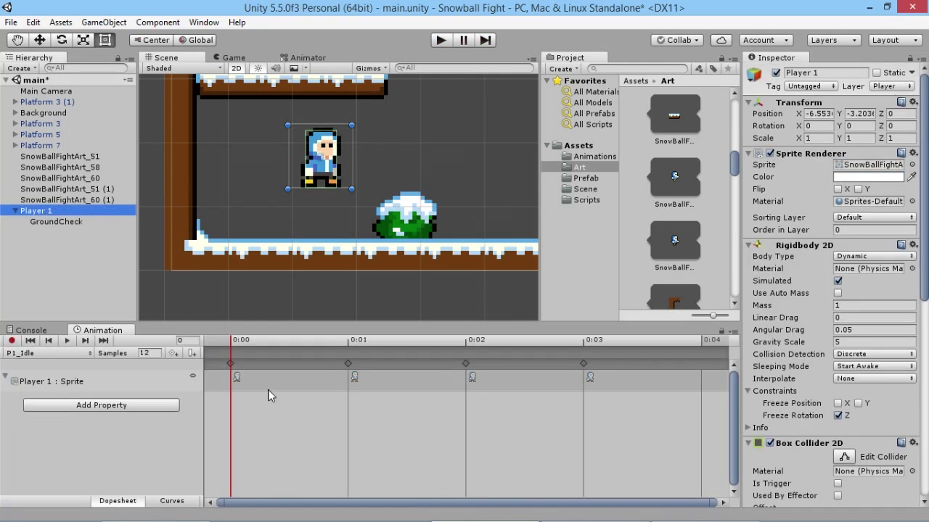
pyautogui.scroll(-5, 253, 399)
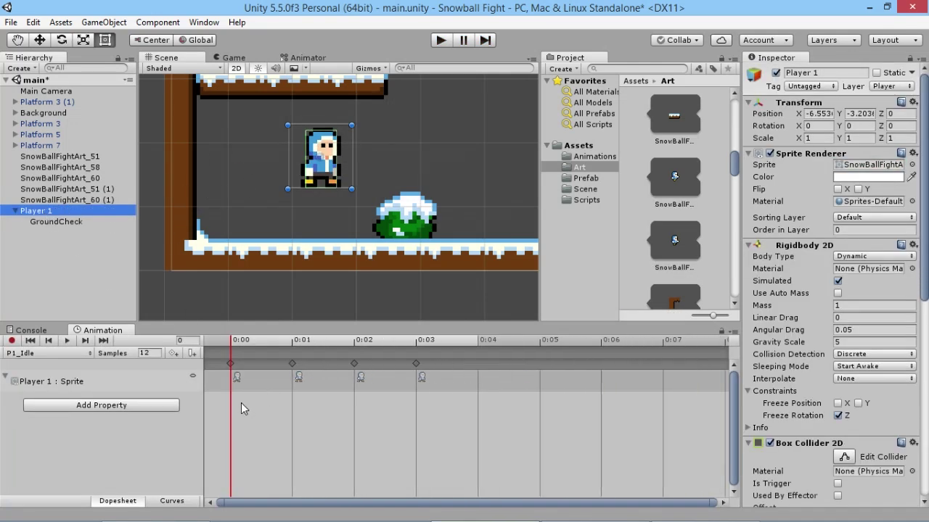
pyautogui.click(50, 353)
pyautogui.click(36, 367)
pyautogui.scroll(-2, 367, 410)
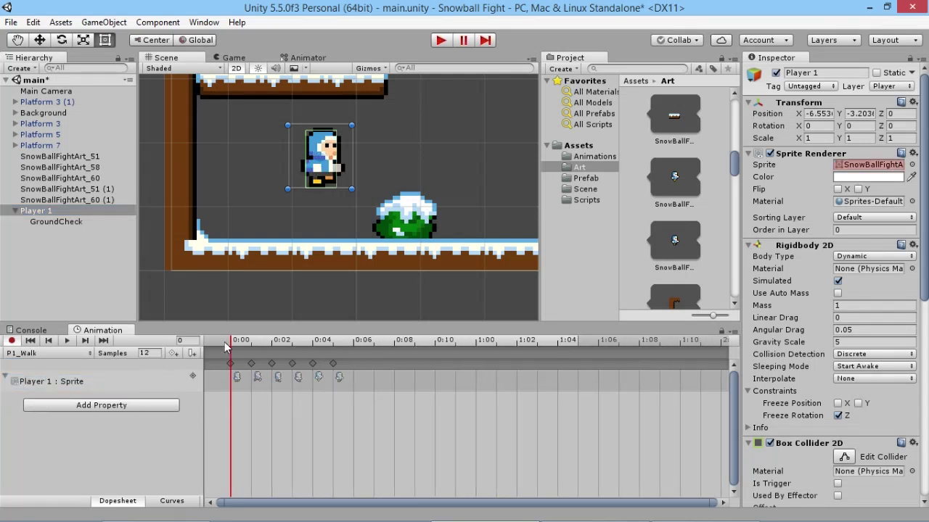
# Step: Preview the P1_Walk animation on Player 1 with more of the surrounding level in view
pyautogui.click(173, 354)
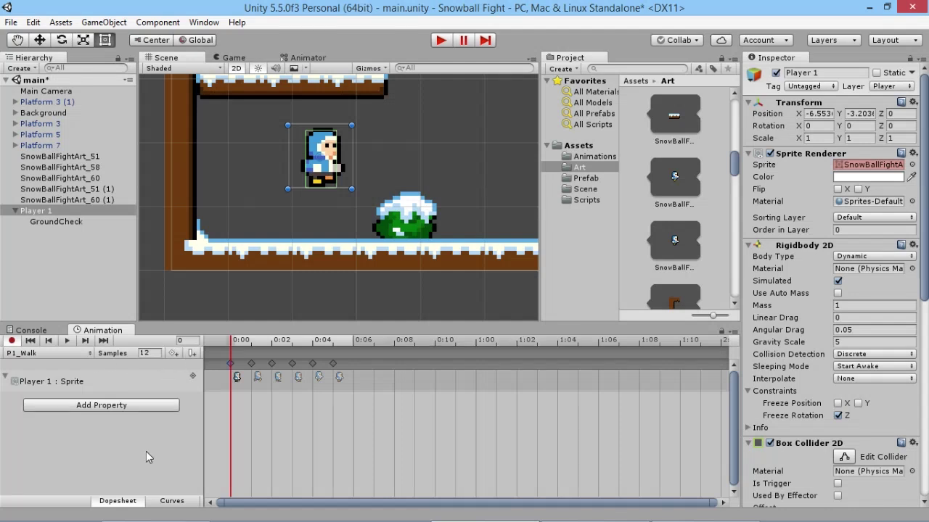
pyautogui.click(68, 341)
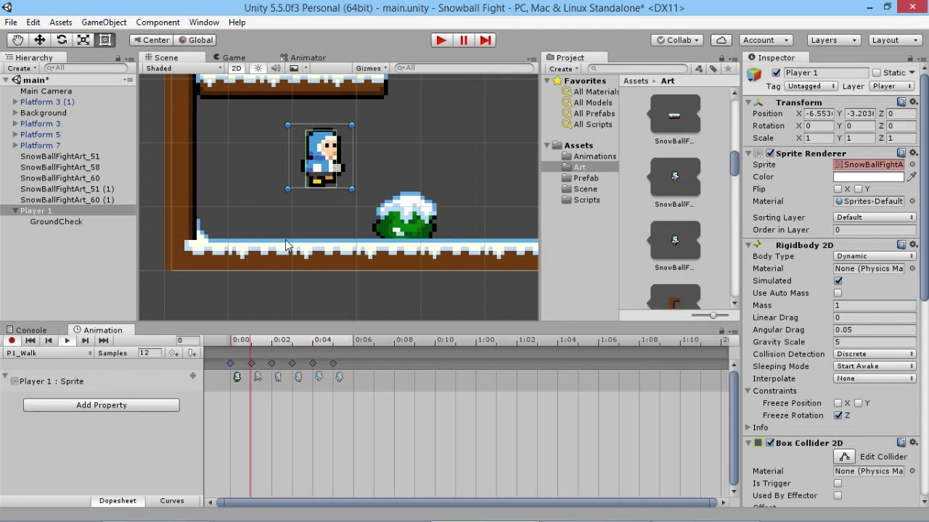
pyautogui.scroll(-2, 276, 220)
pyautogui.scroll(-3, 276, 219)
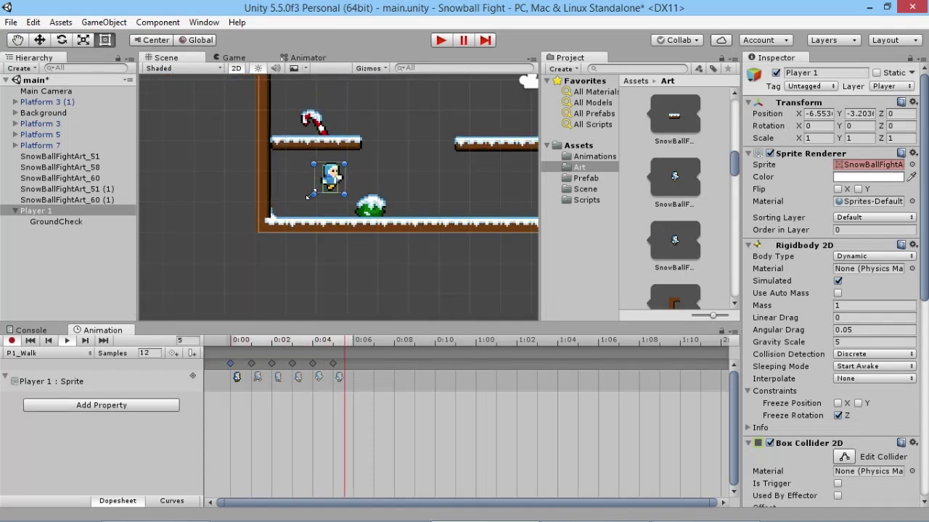
pyautogui.scroll(2, 312, 195)
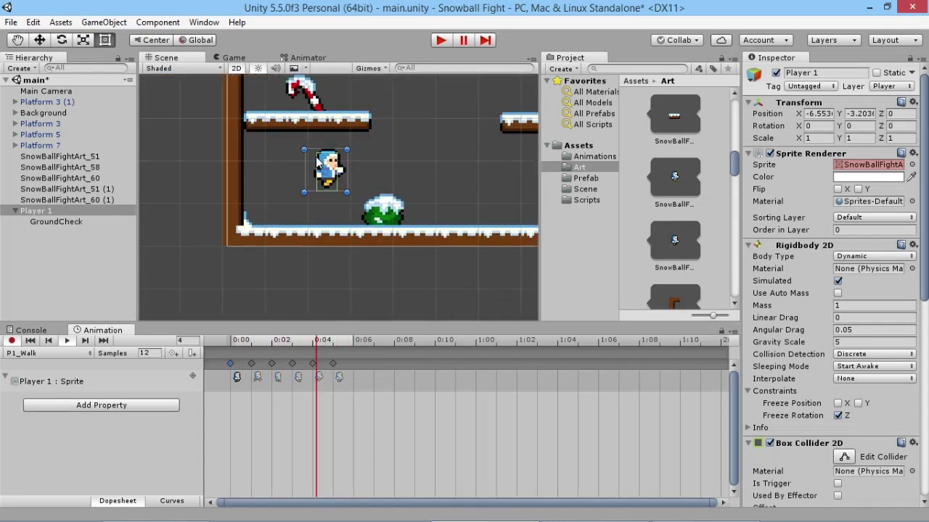